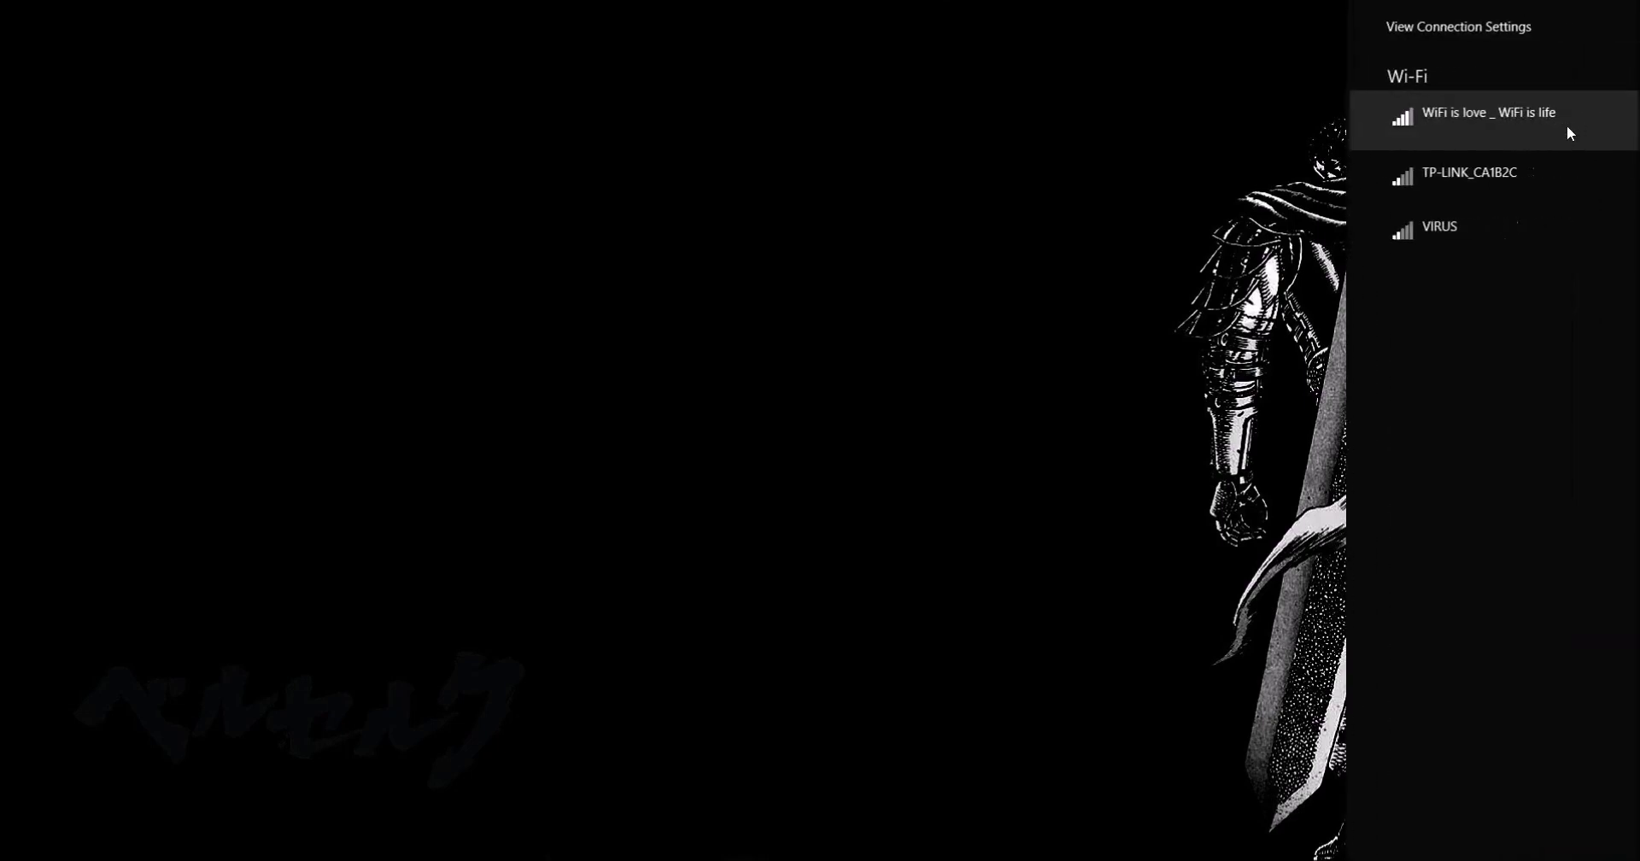
Expand the 'WiFi is love _ WiFi is life' network and bring up its options, including Hide estimated data usage.
left_click(1567, 125)
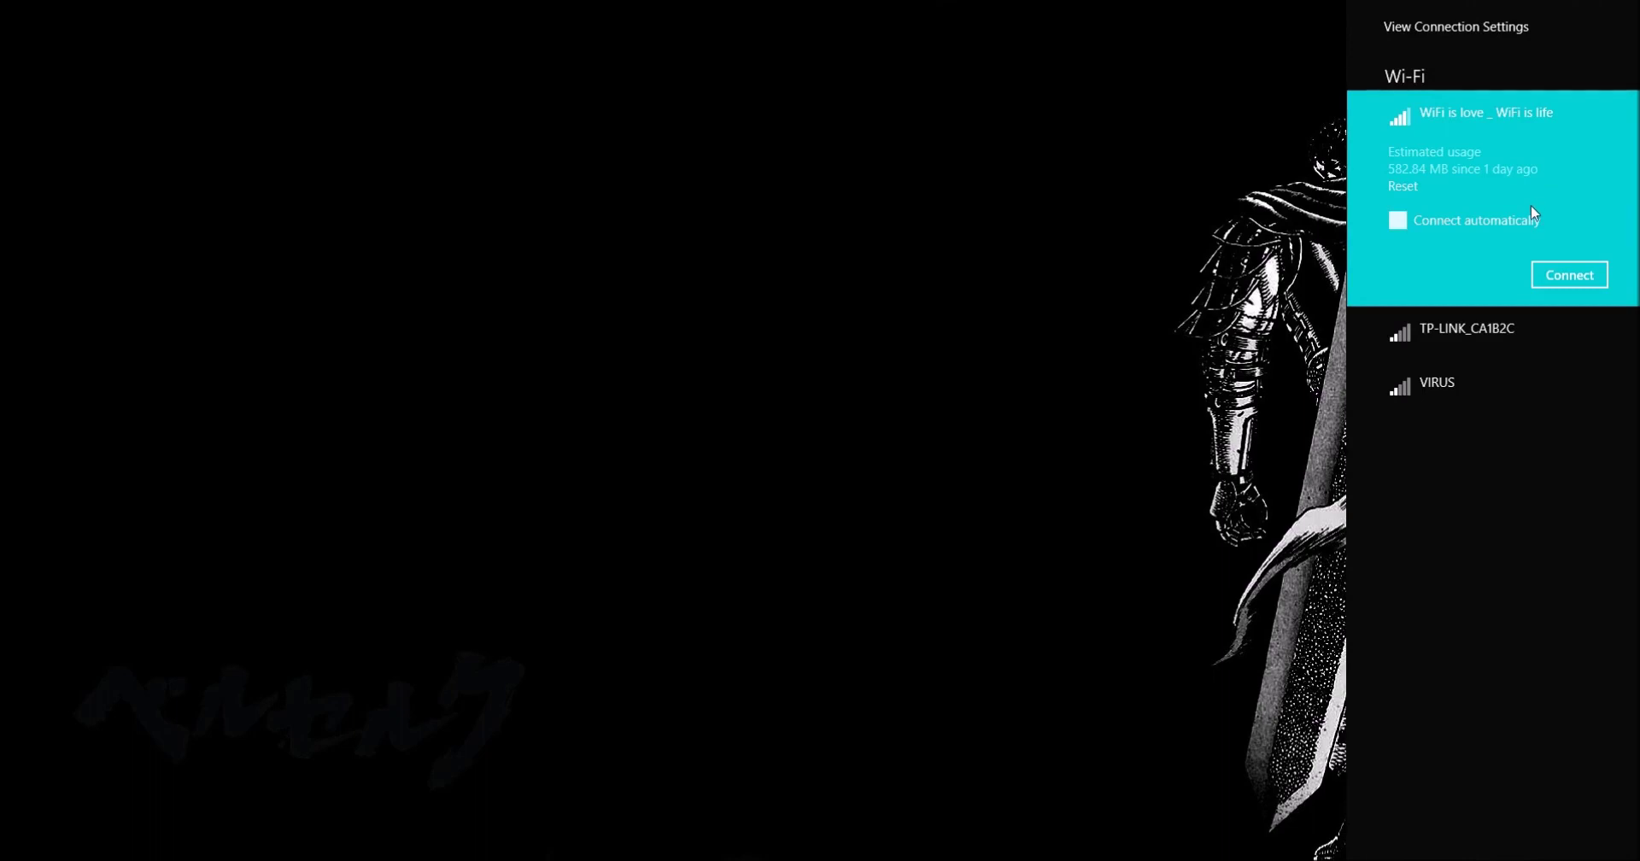
right_click(1549, 152)
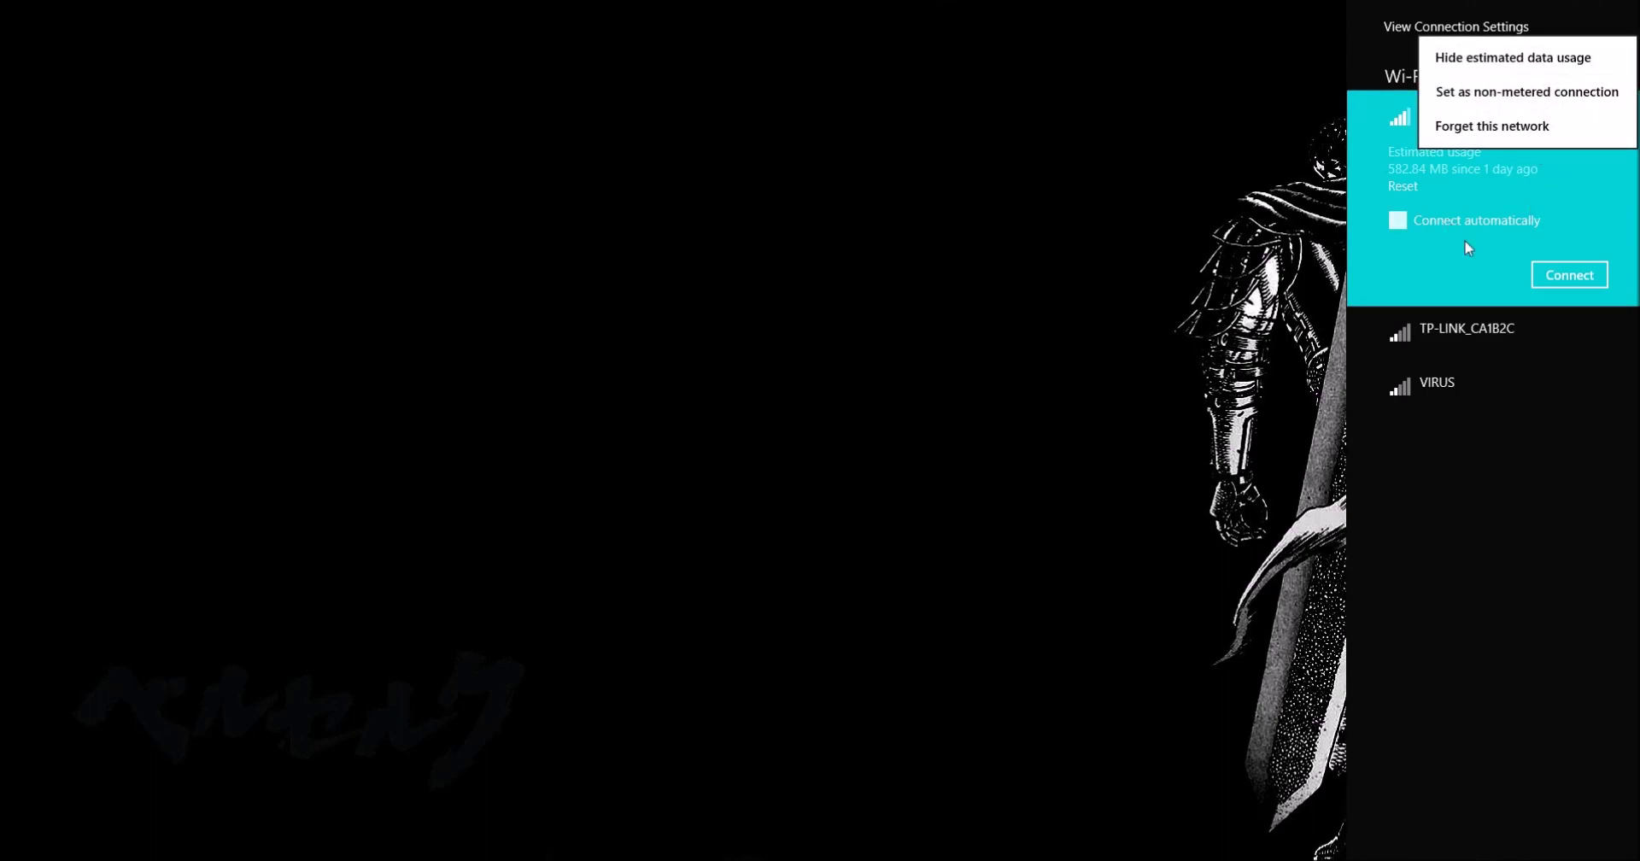
left_click(1541, 213)
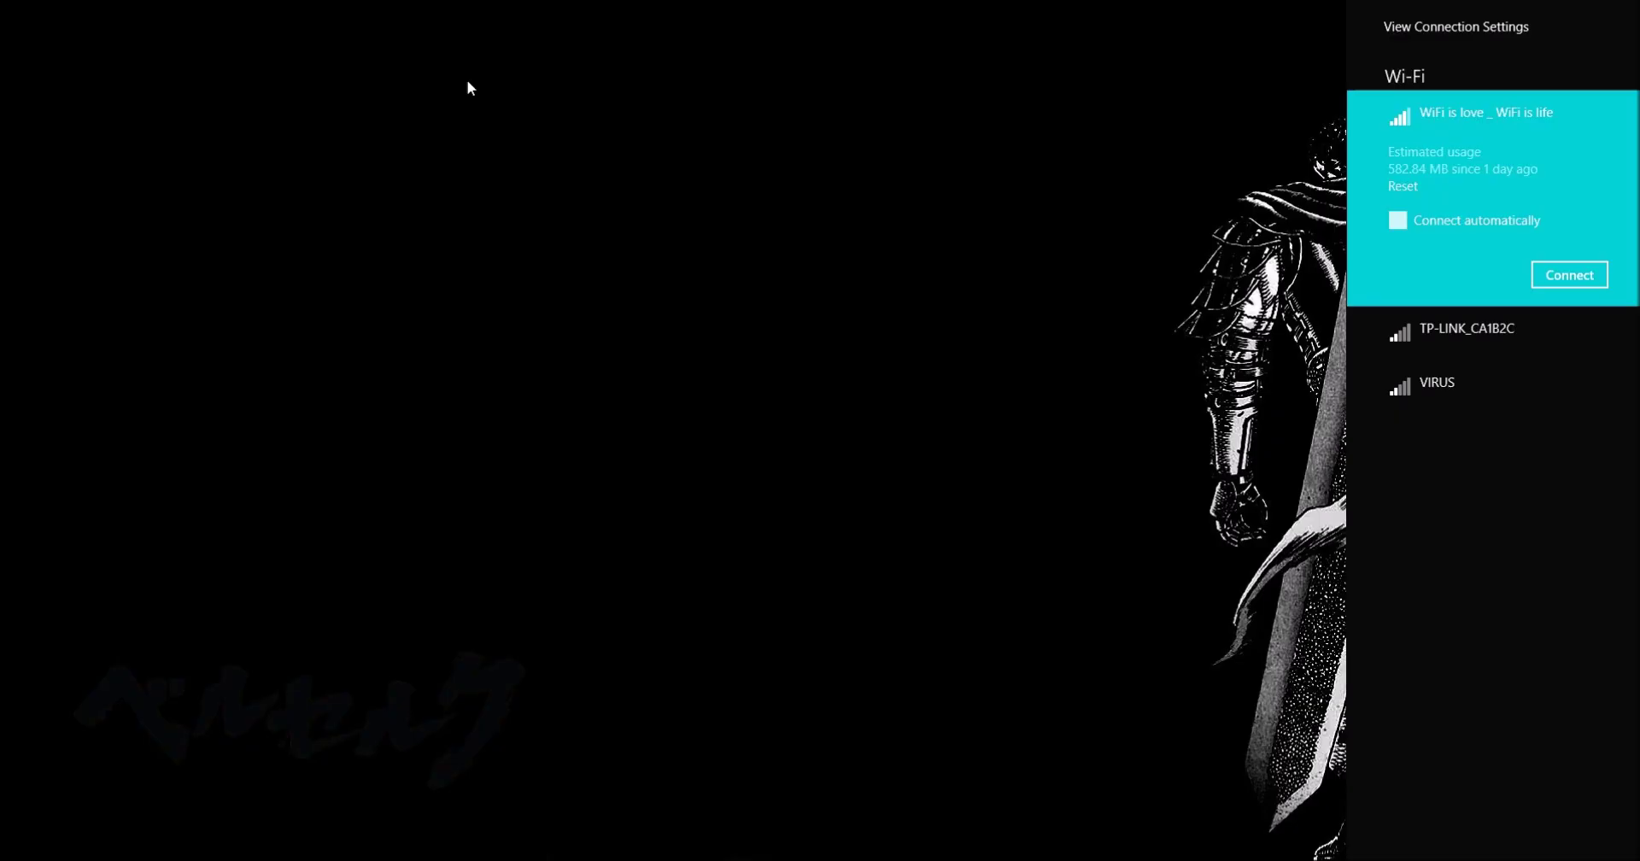
right_click(1580, 185)
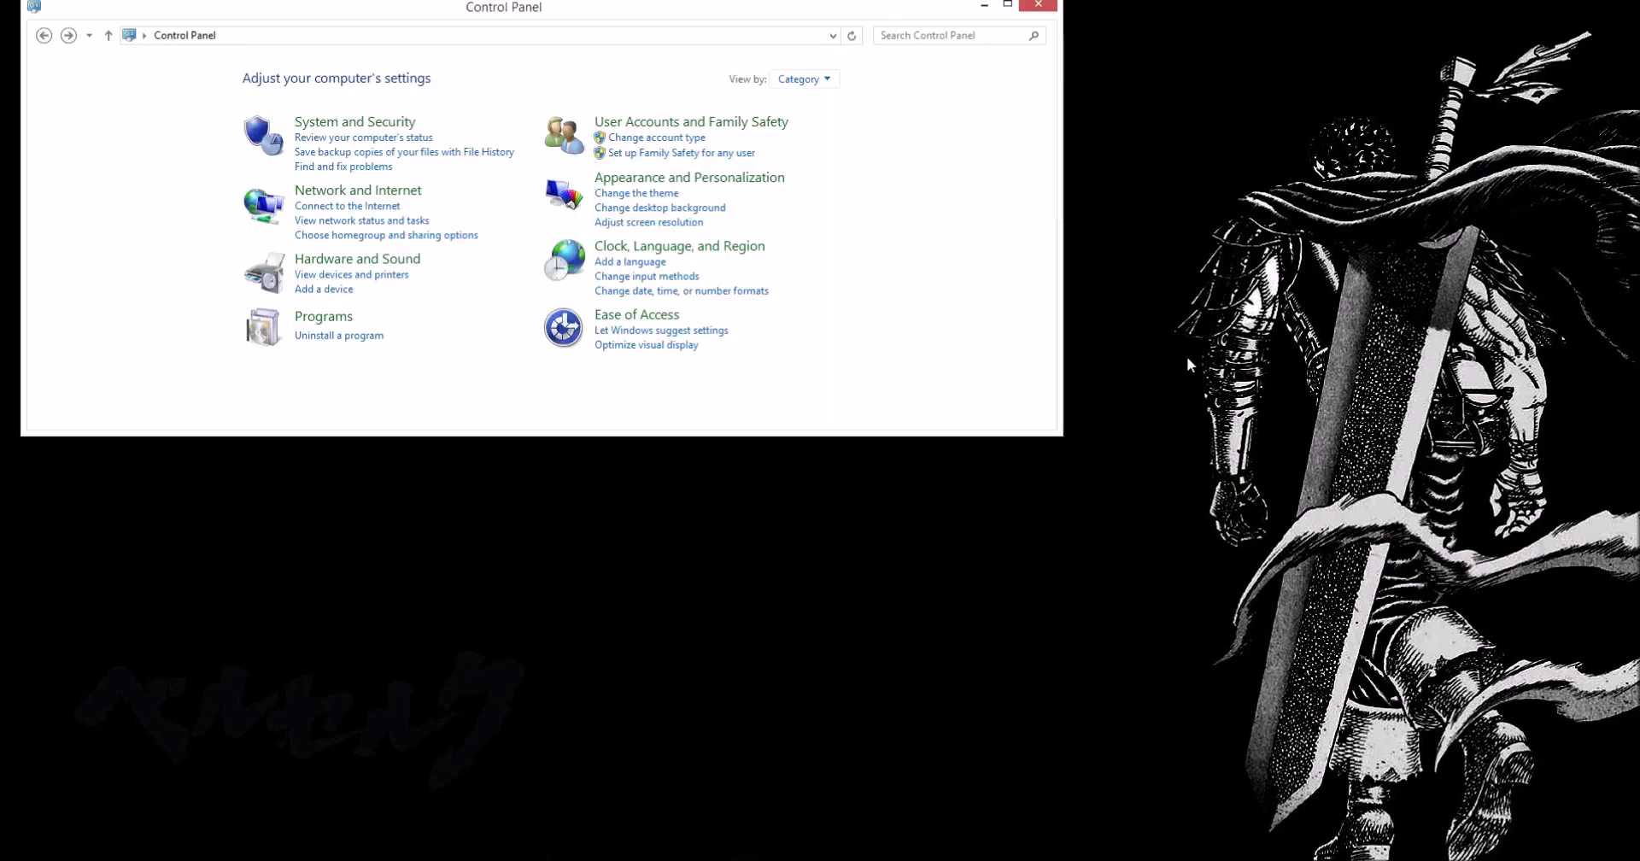
Search Control Panel for 'ad', open Administrative Tools and launch the Services console.
left_click(912, 37)
type("ad")
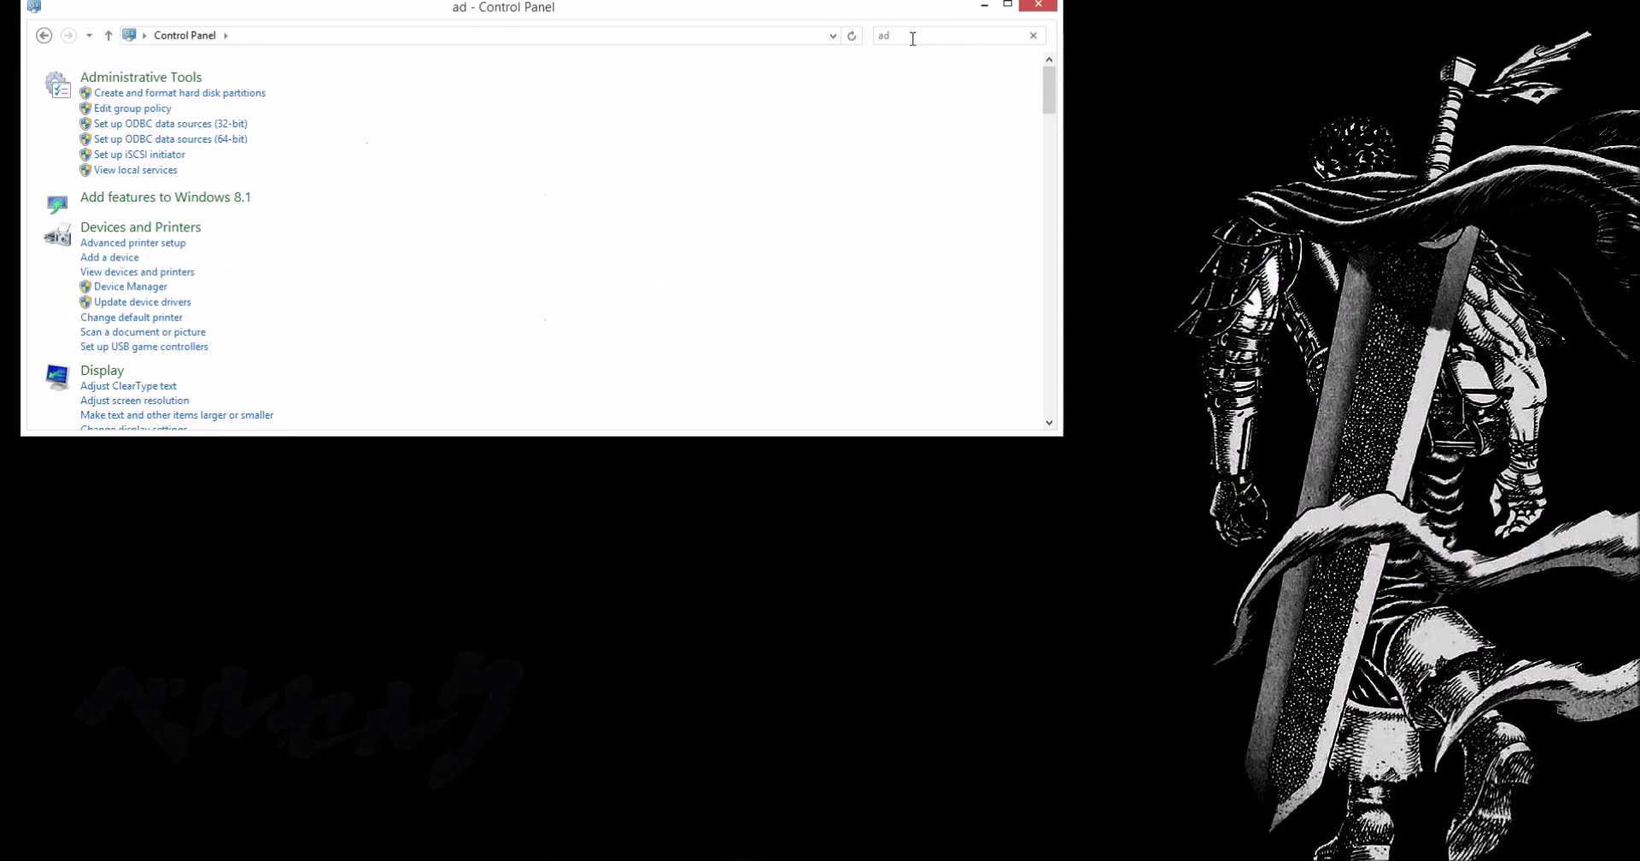
left_click(179, 77)
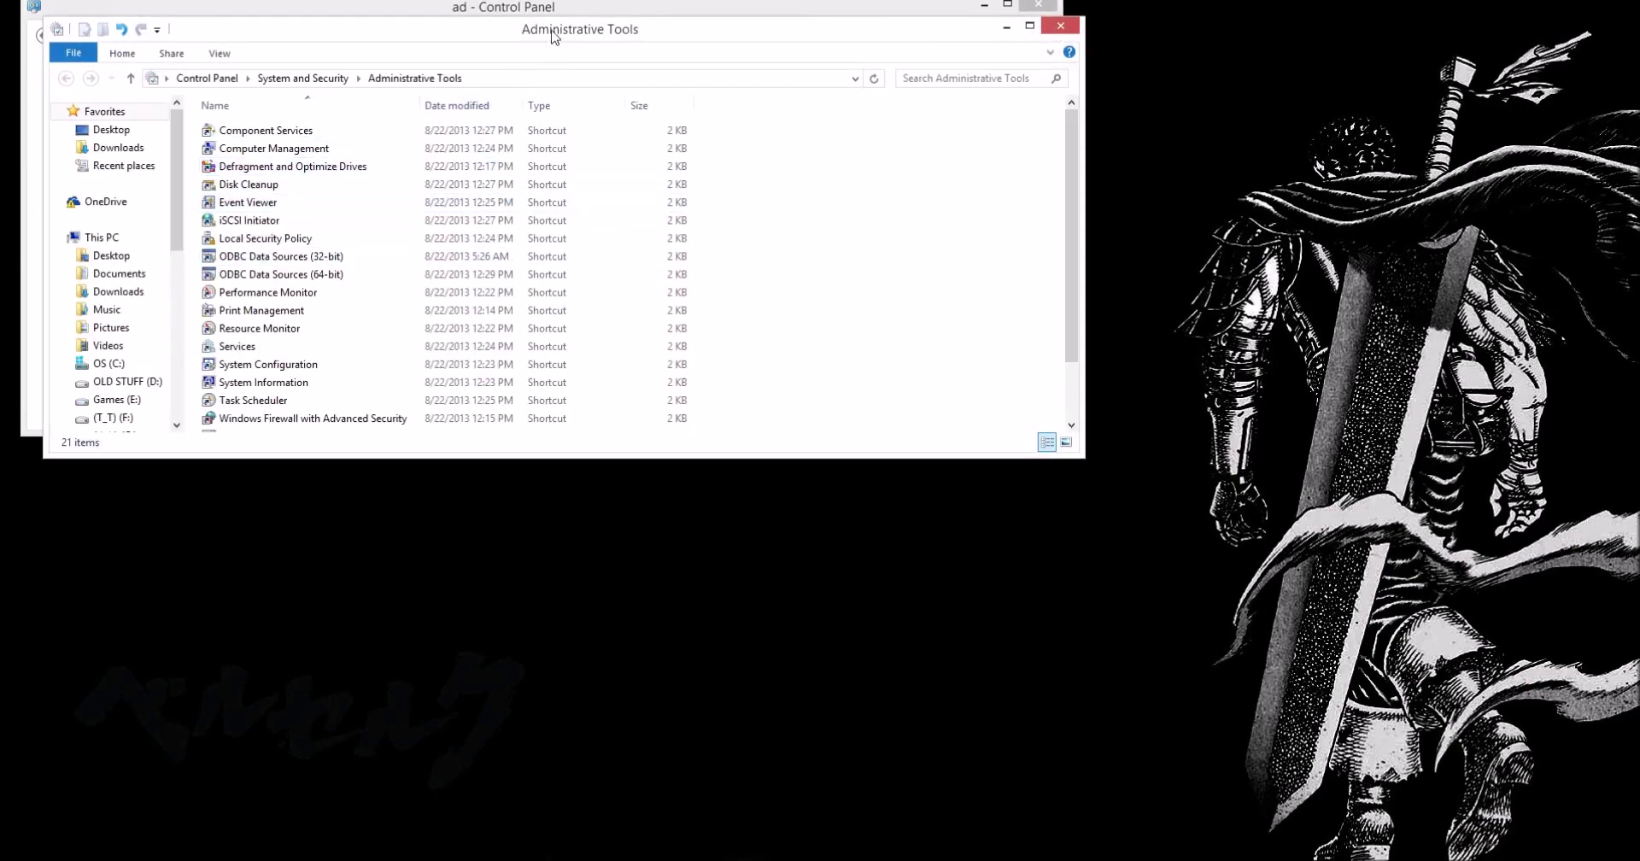
left_click_drag(551, 32, 865, 276)
left_click(598, 499)
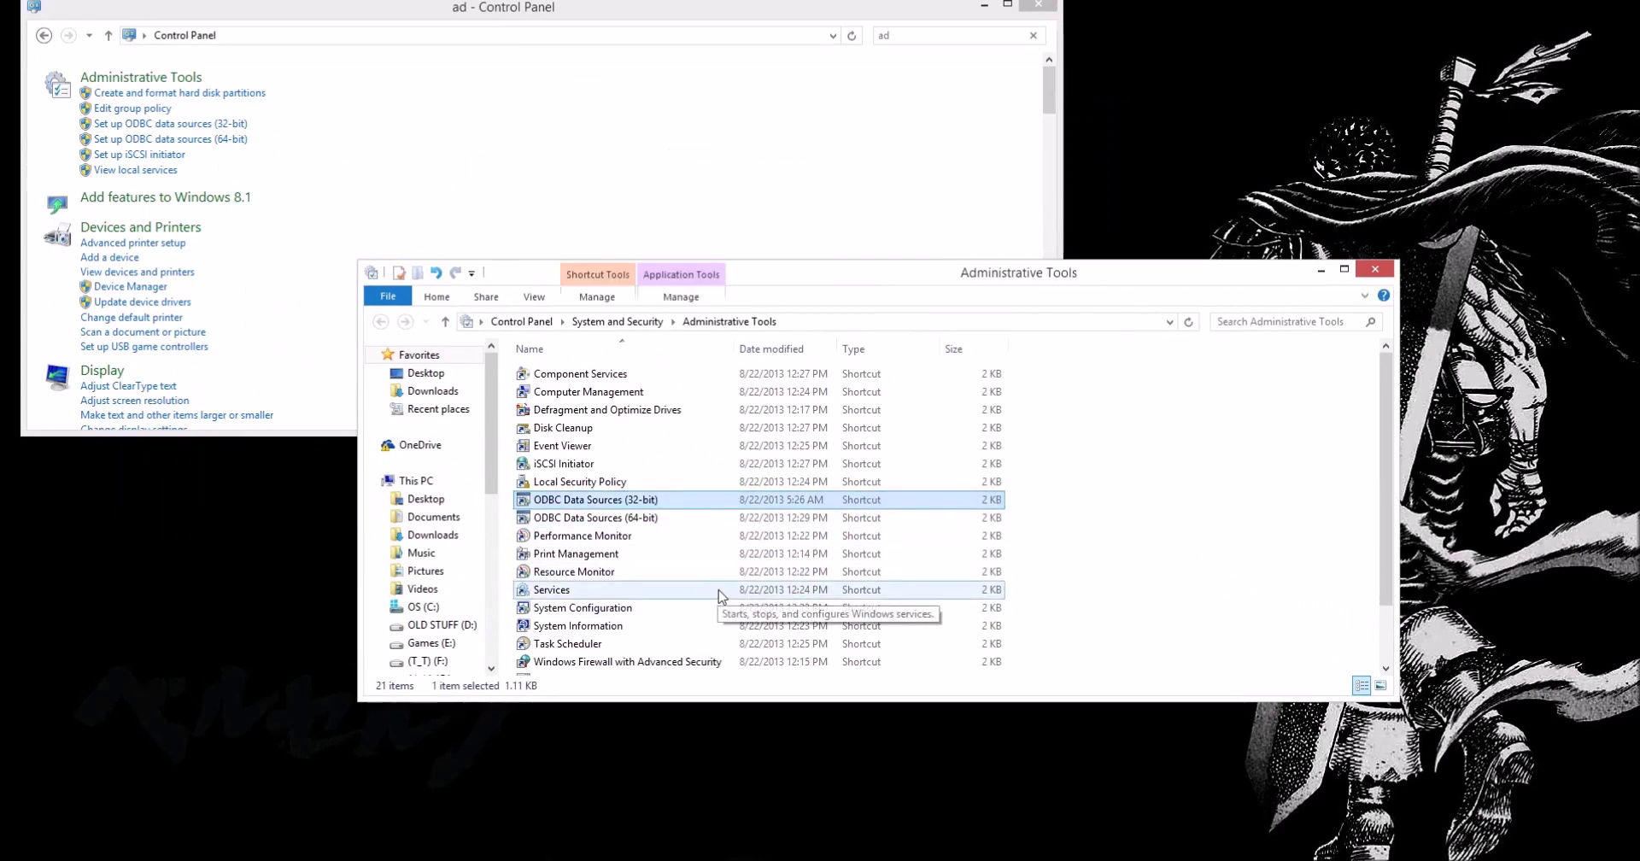
double_click(632, 597)
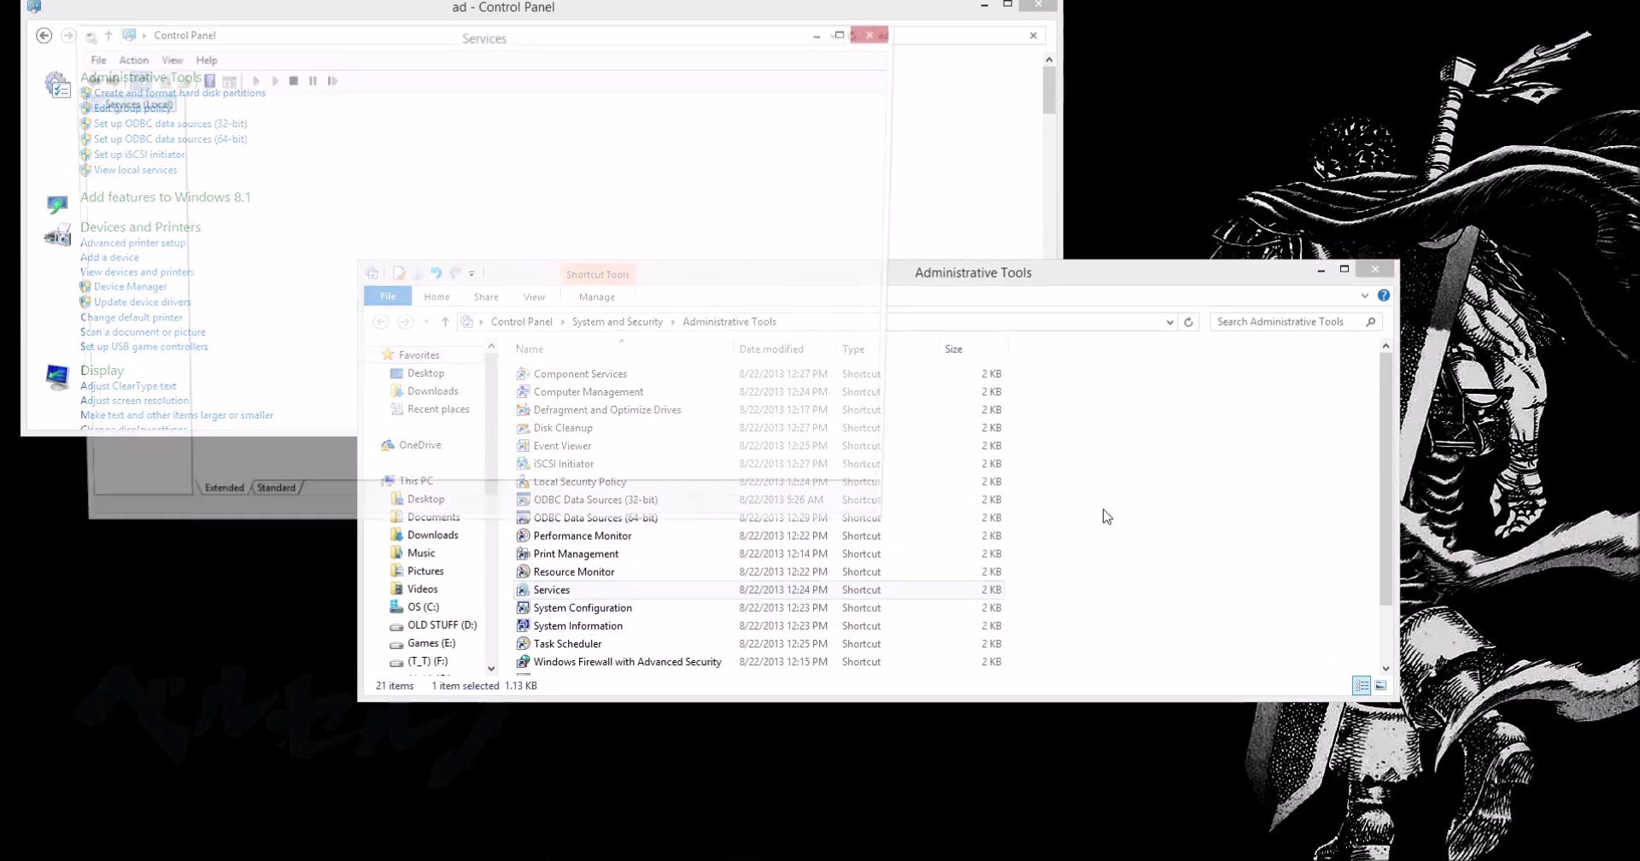
Select Diagnostic Policy Service in the services list and open its Properties.
left_click(488, 196)
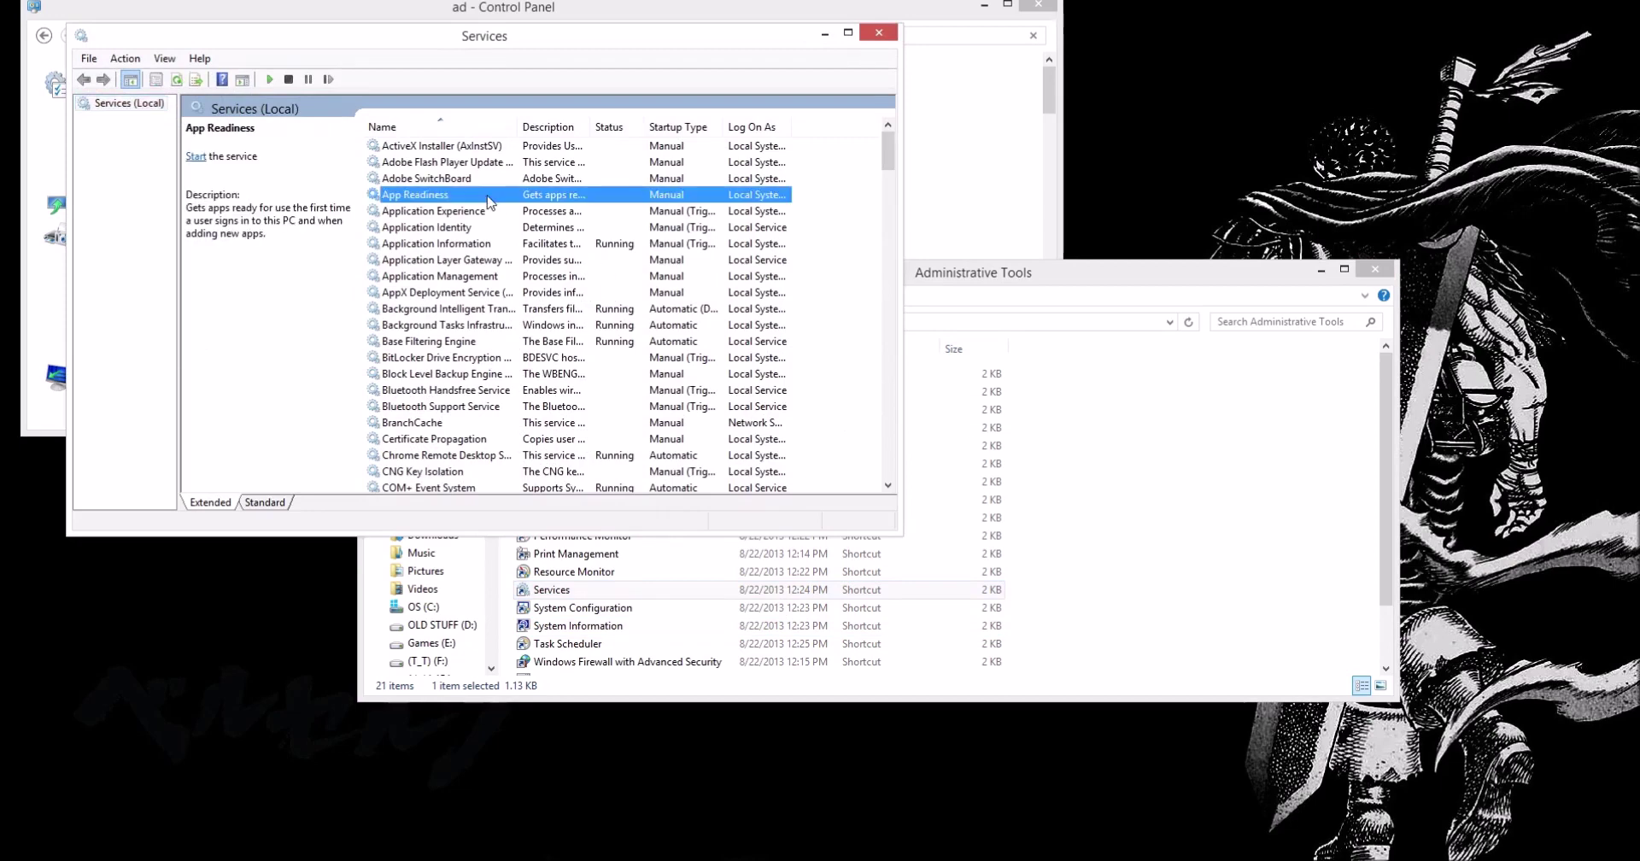
key("d")
left_click(497, 228)
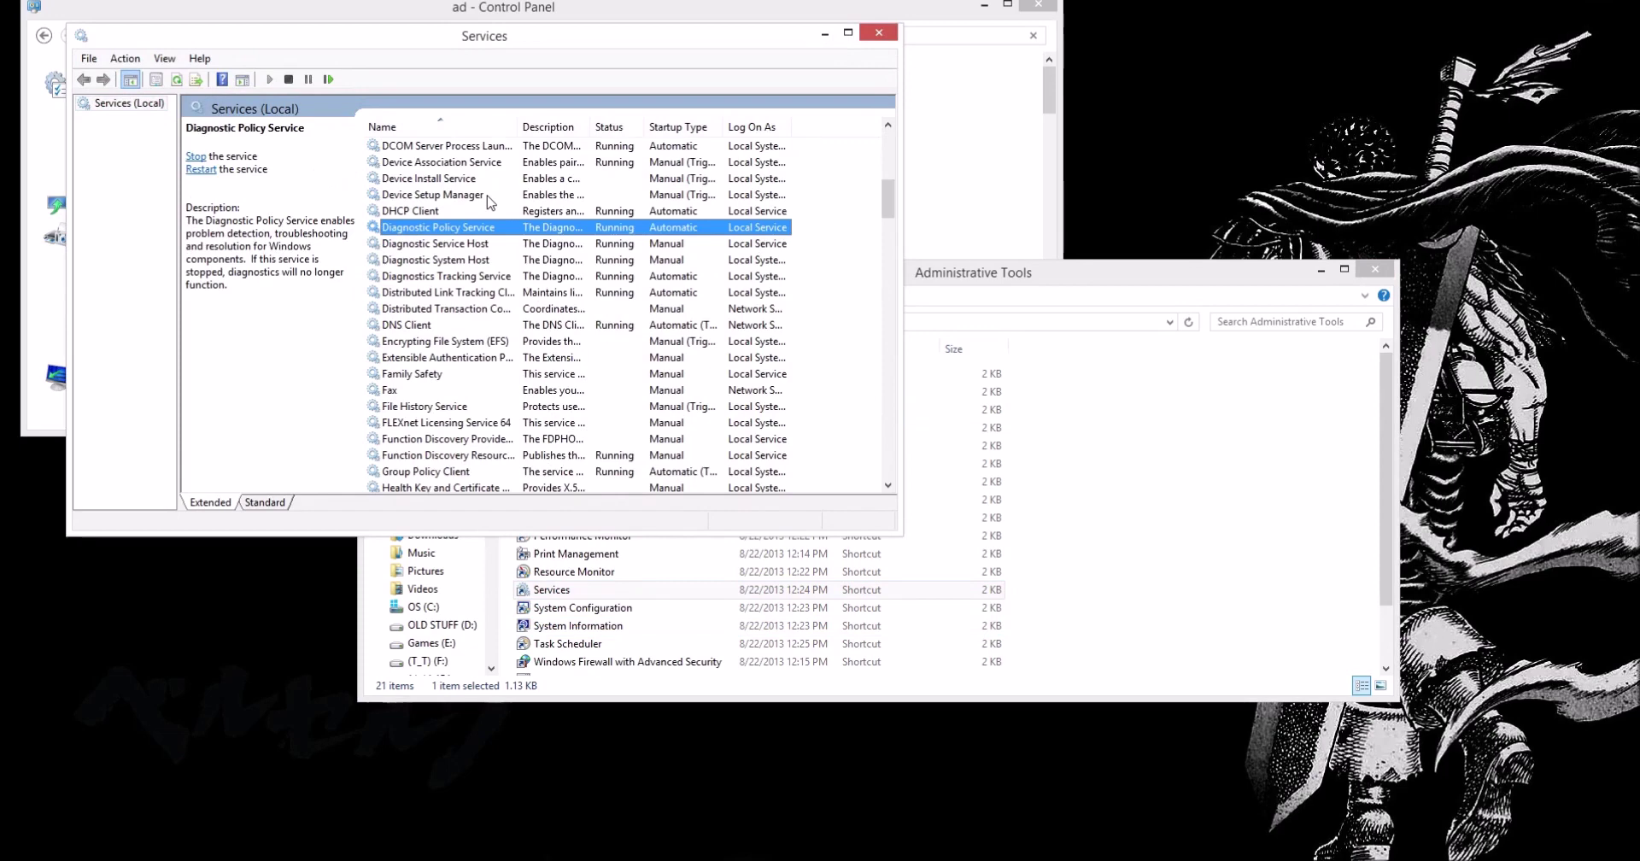
right_click(672, 229)
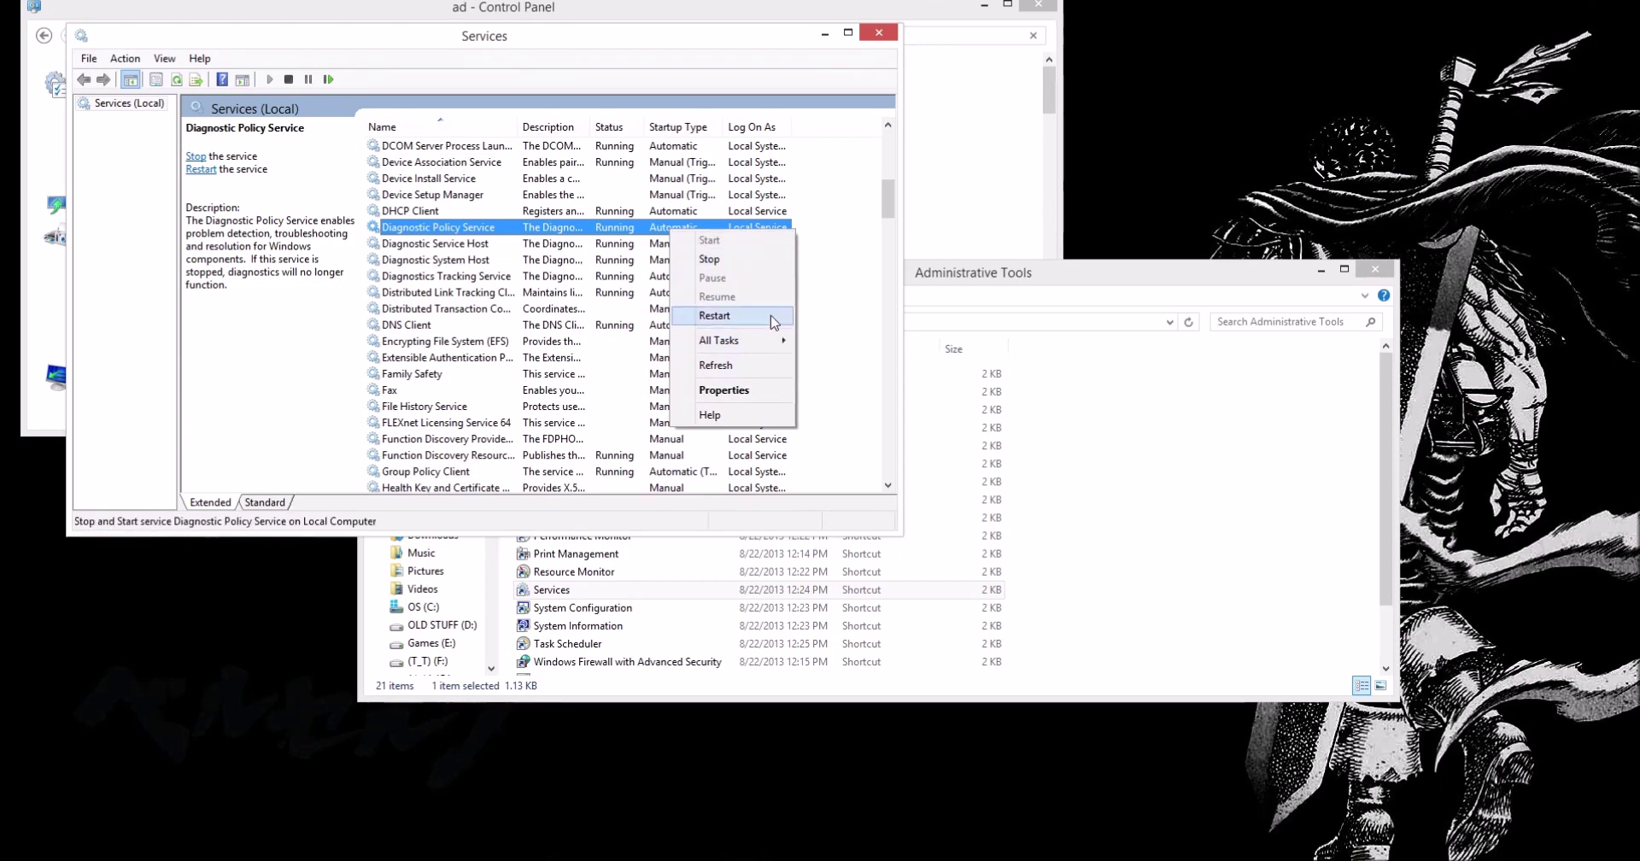
left_click(748, 393)
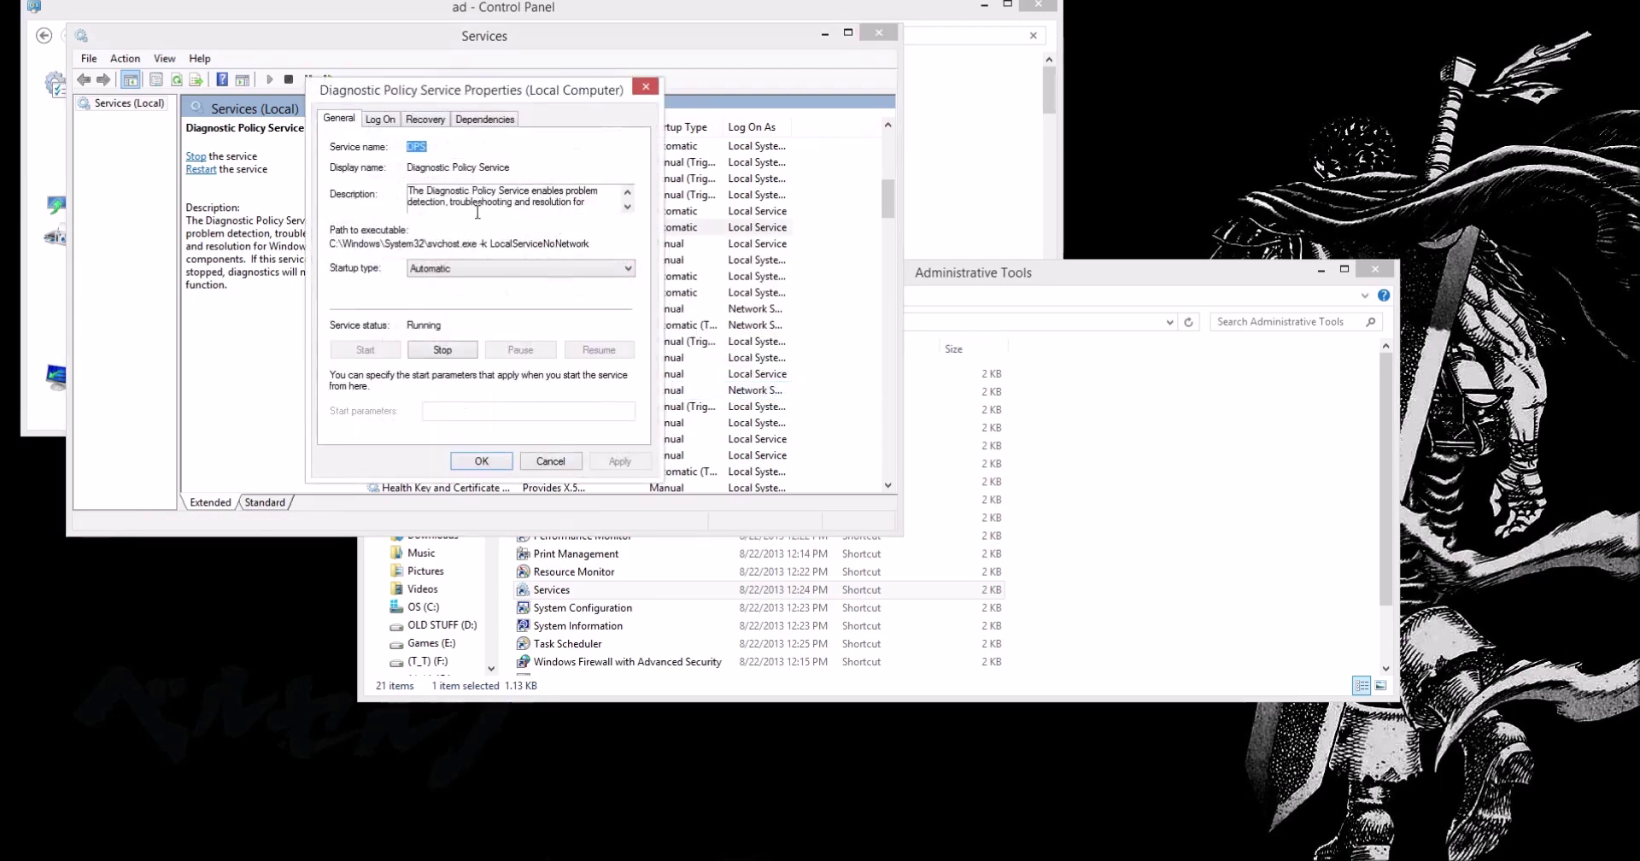
Change the Diagnostic Policy Service startup type to Manual and apply it.
left_click(469, 272)
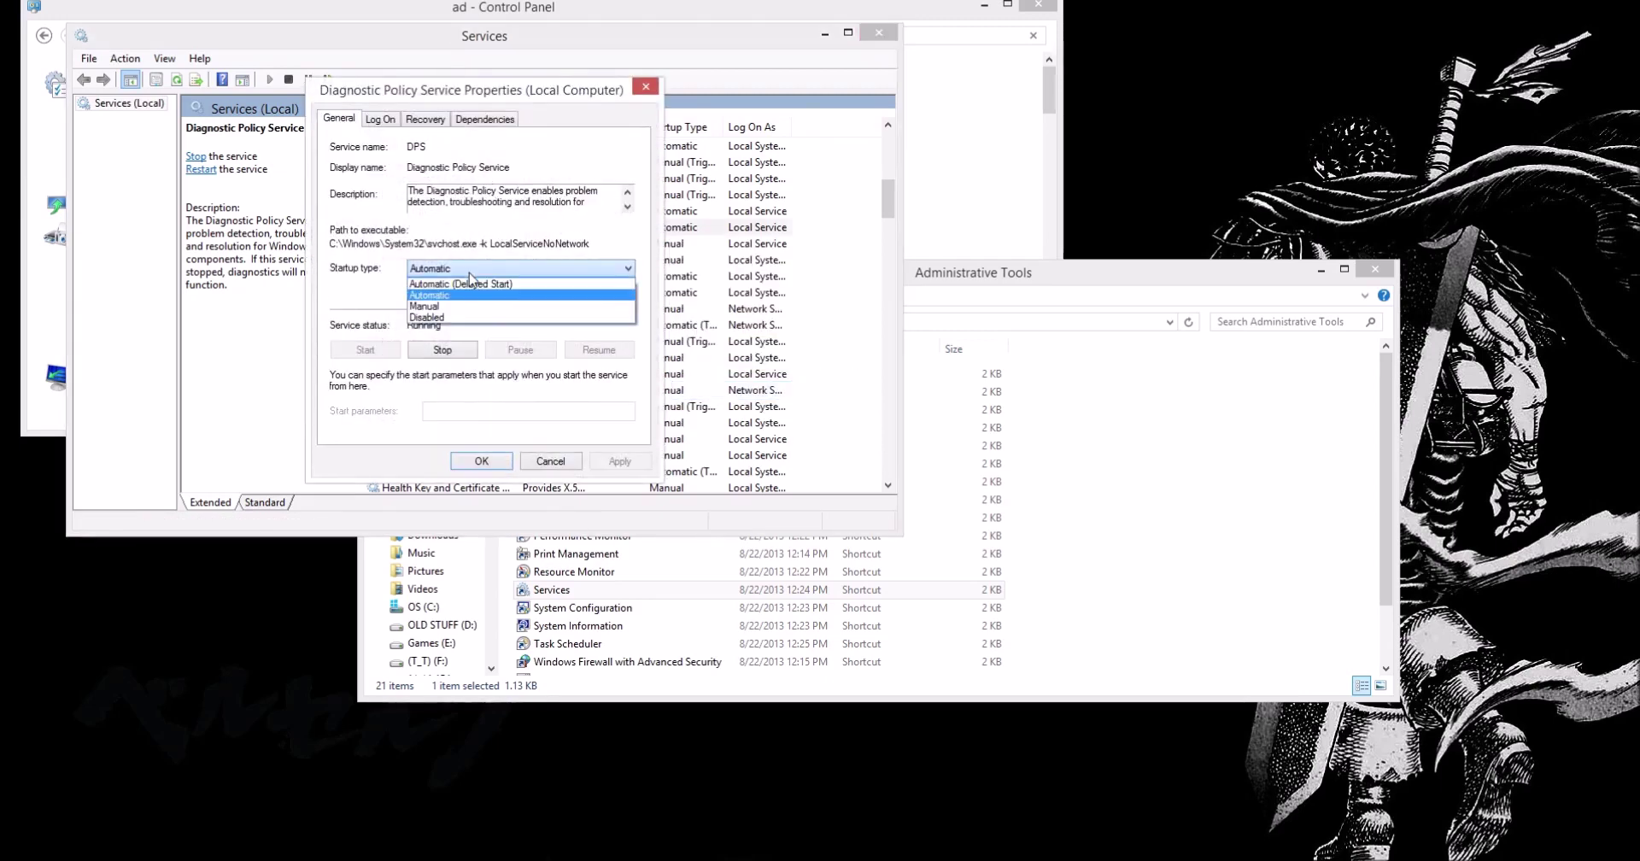
left_click(425, 306)
left_click(482, 462)
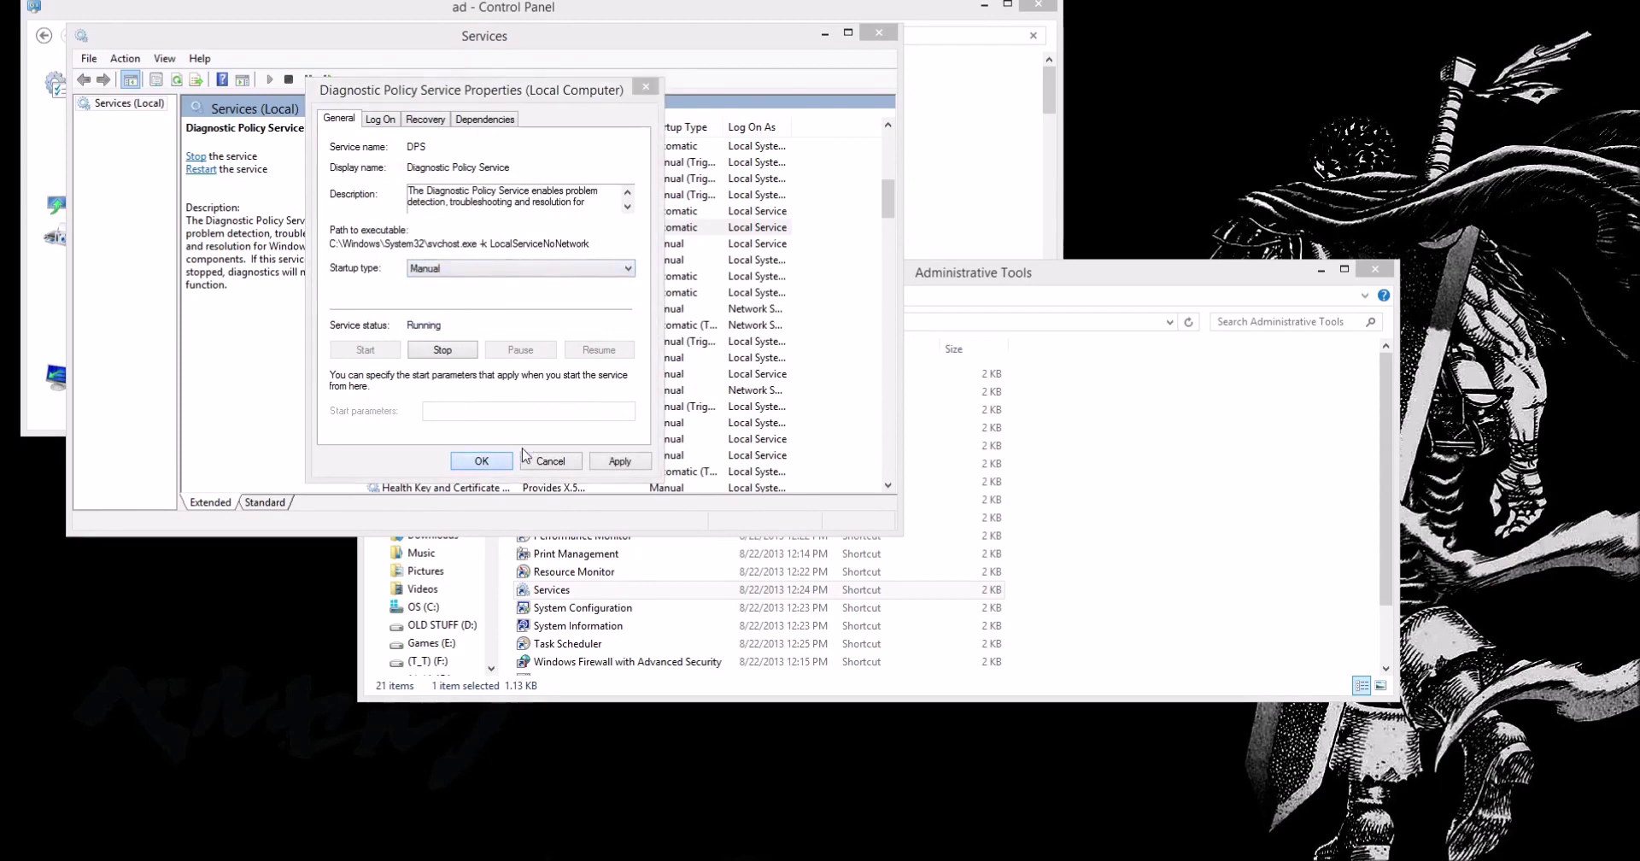
Restart the Diagnostic Policy Service.
left_click(683, 227)
right_click(683, 227)
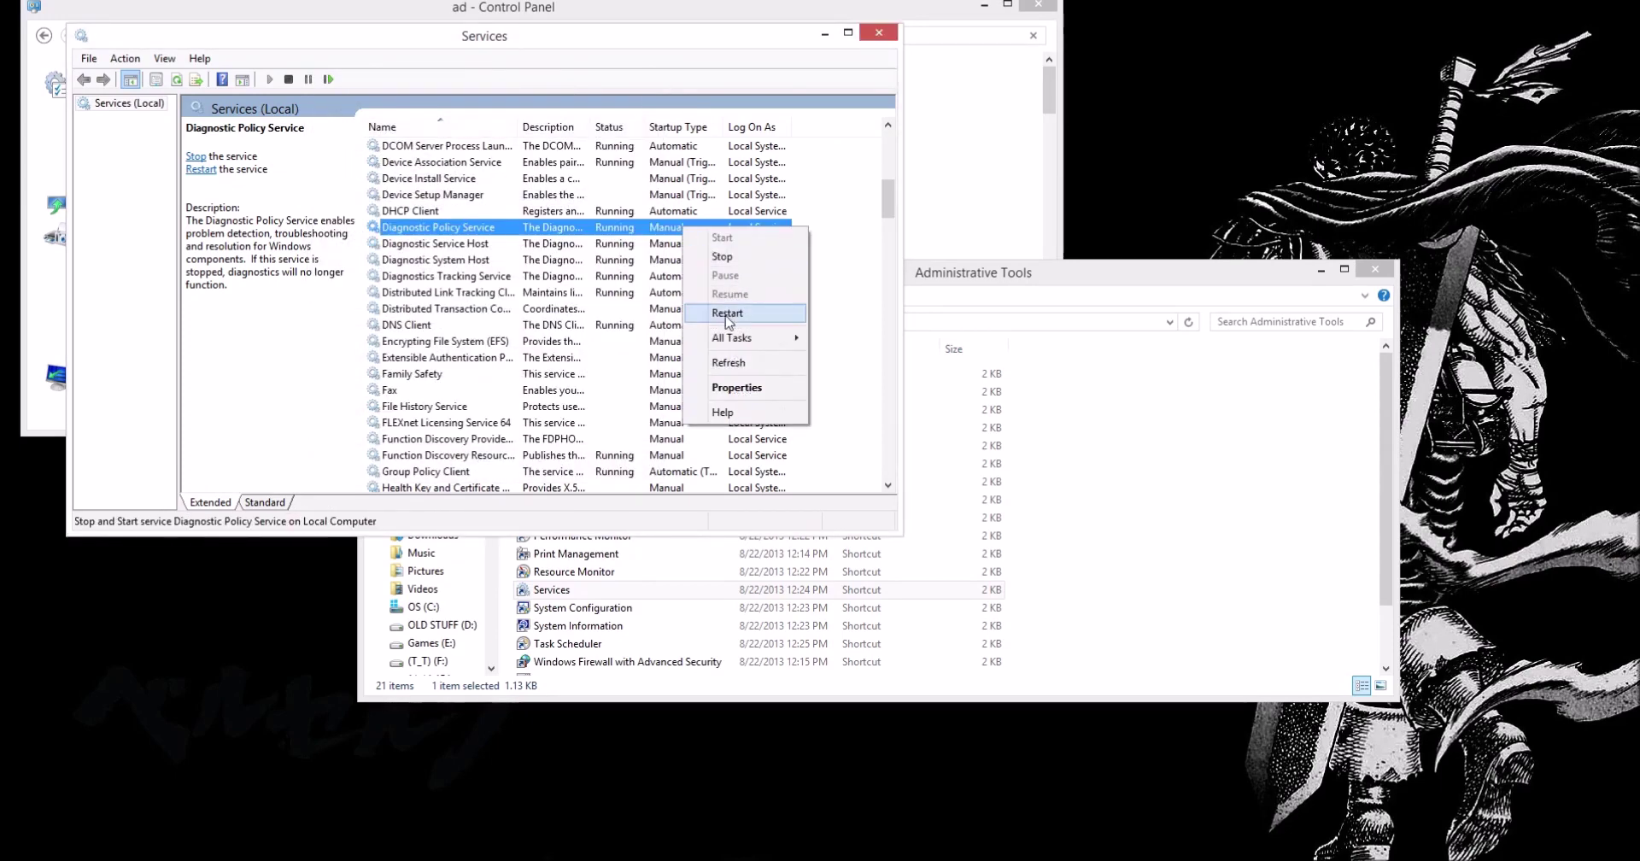
left_click(728, 314)
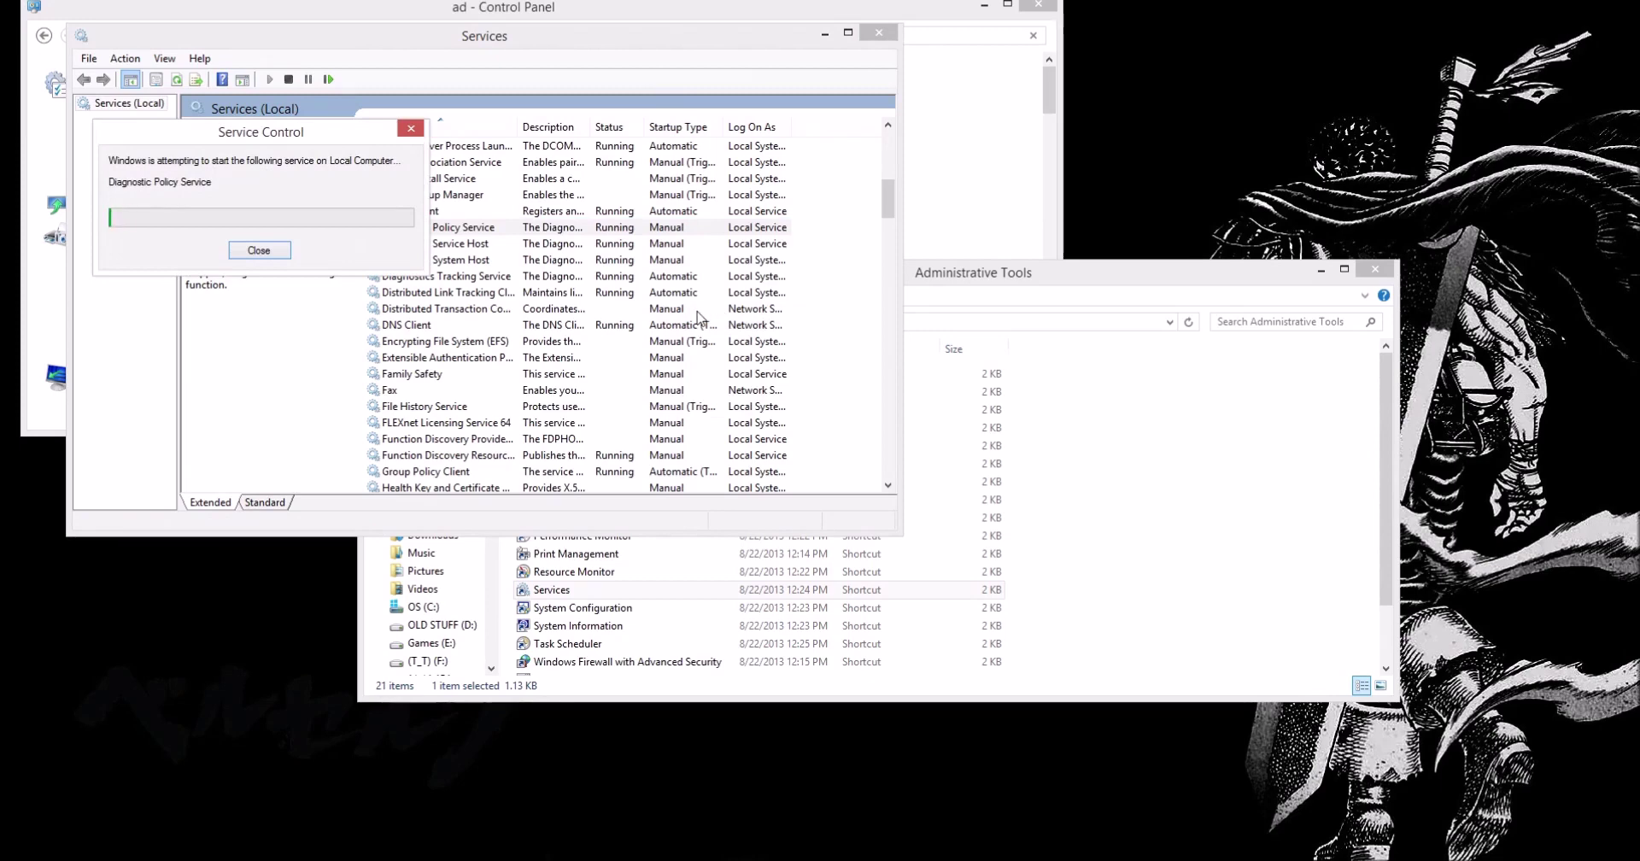
Set the Diagnostic Policy Service startup type back to Automatic in its Properties.
right_click(664, 228)
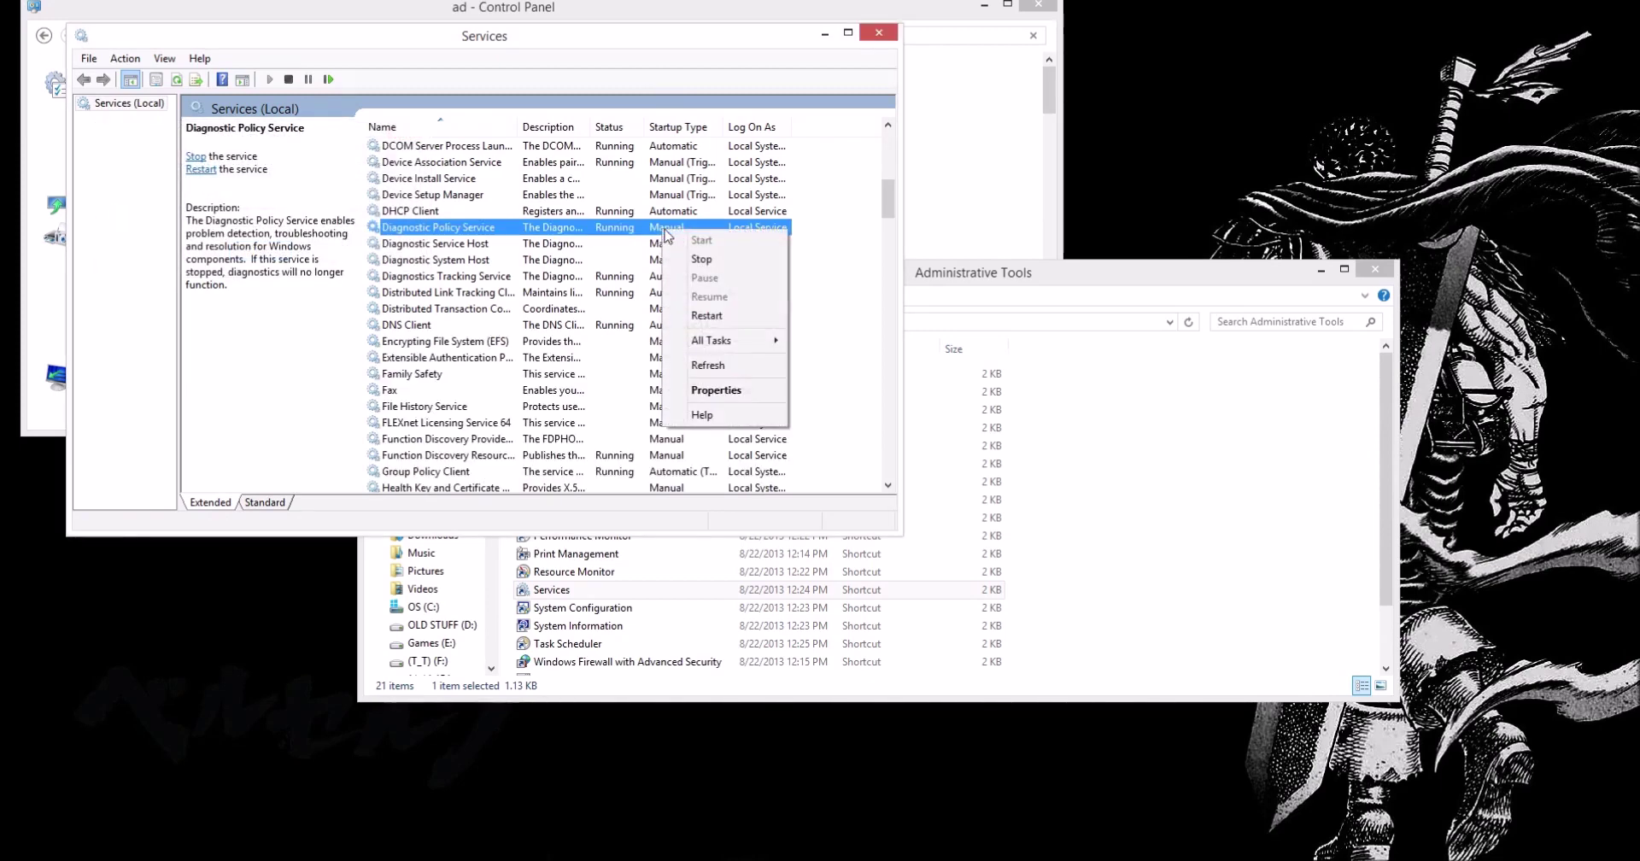
left_click(715, 390)
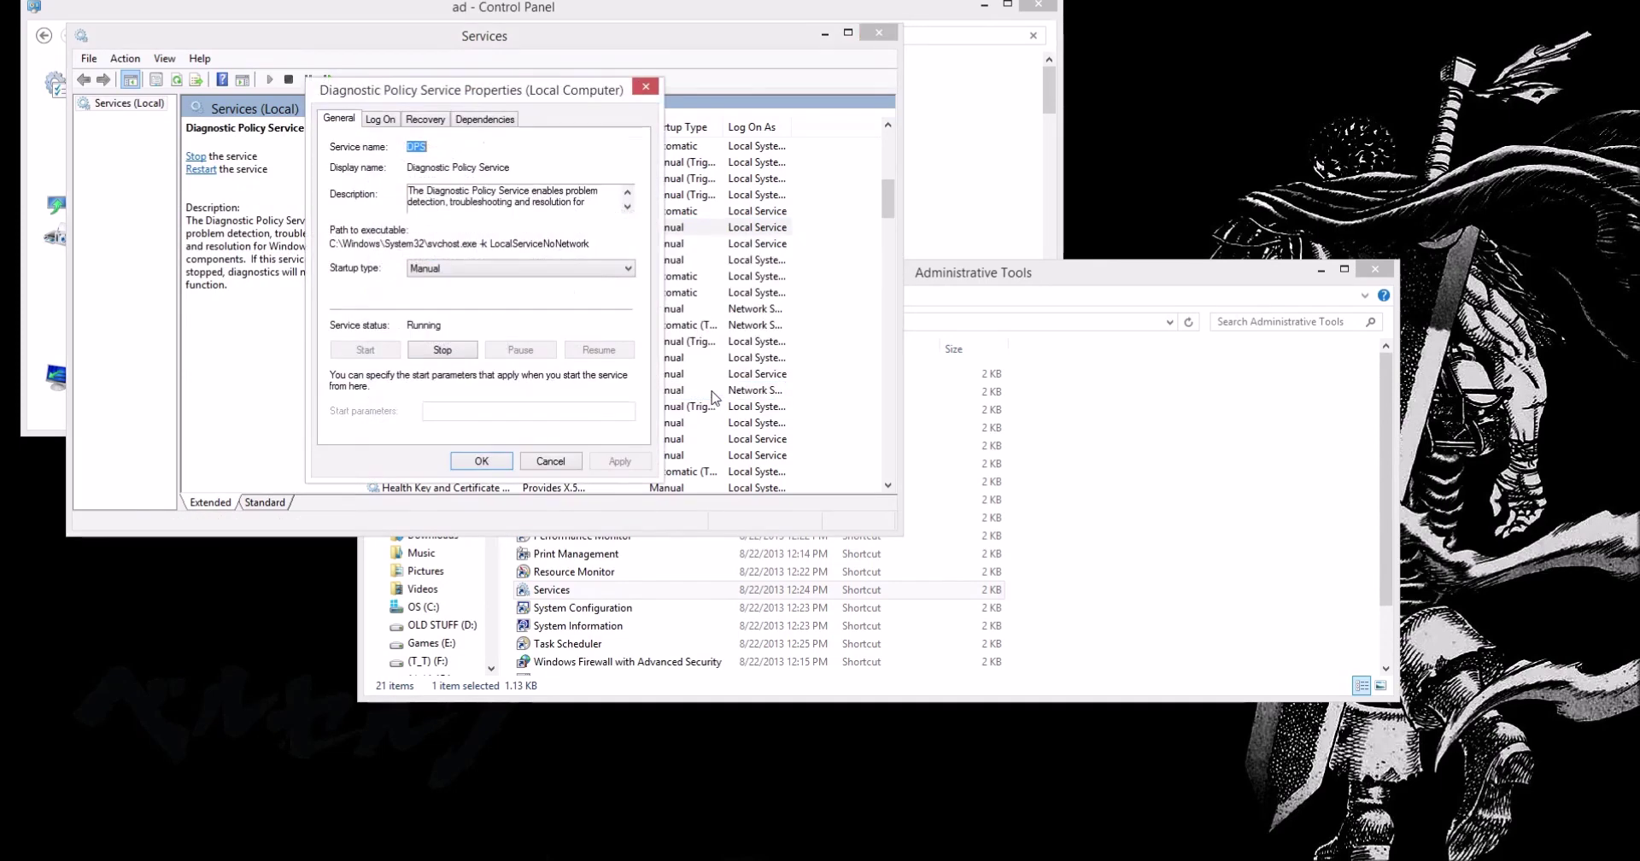
left_click(504, 270)
left_click(497, 296)
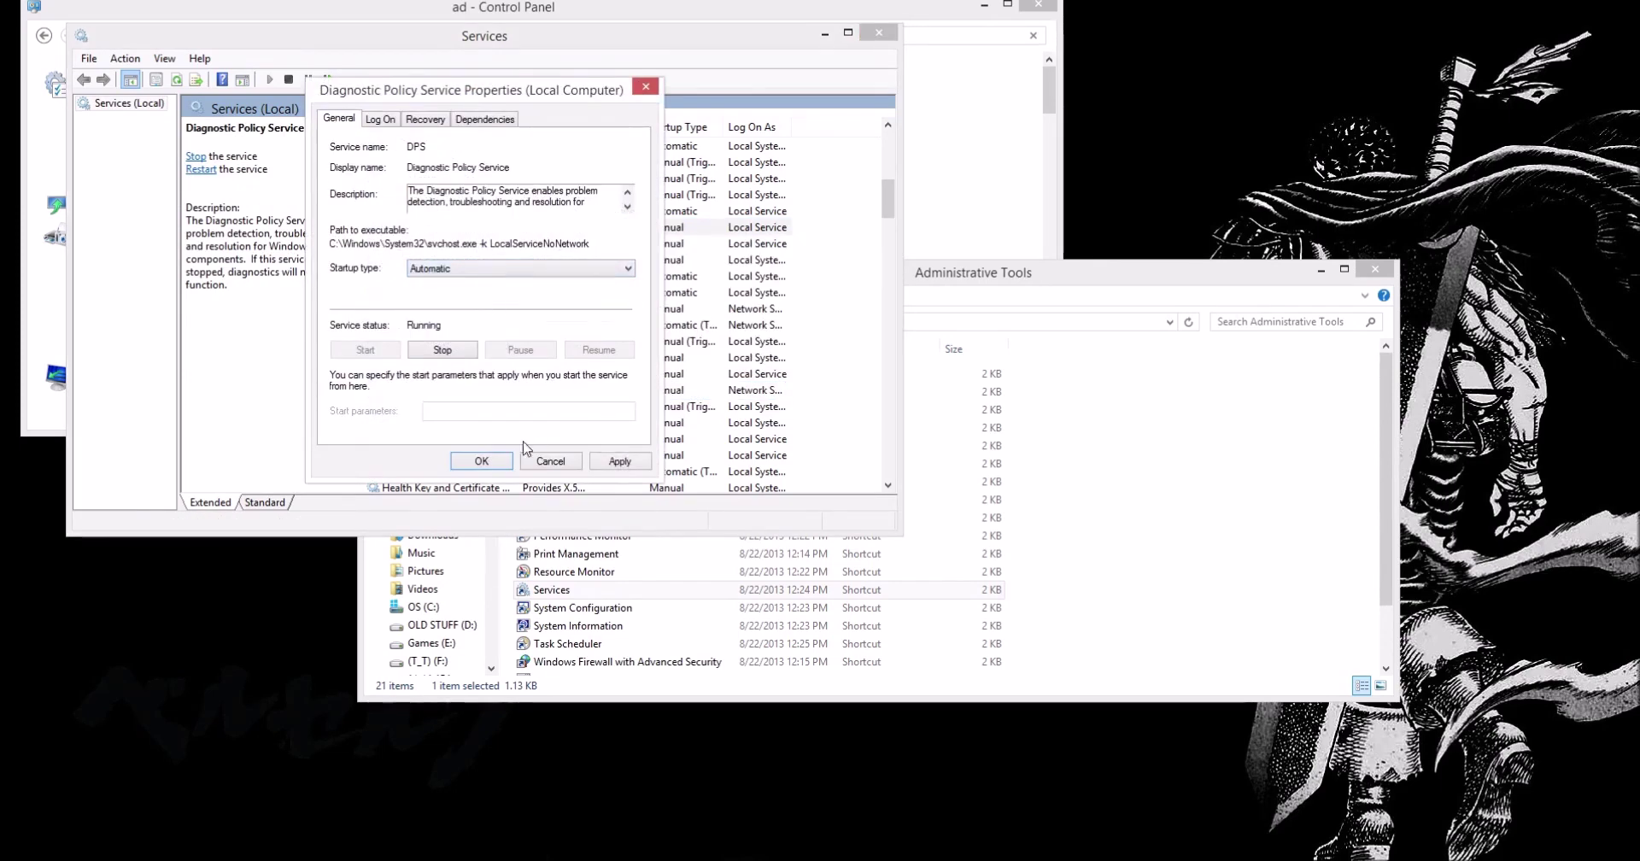
left_click(499, 461)
Restart the Diagnostic Policy Service and recheck the Wi-Fi network's estimated usage.
right_click(667, 237)
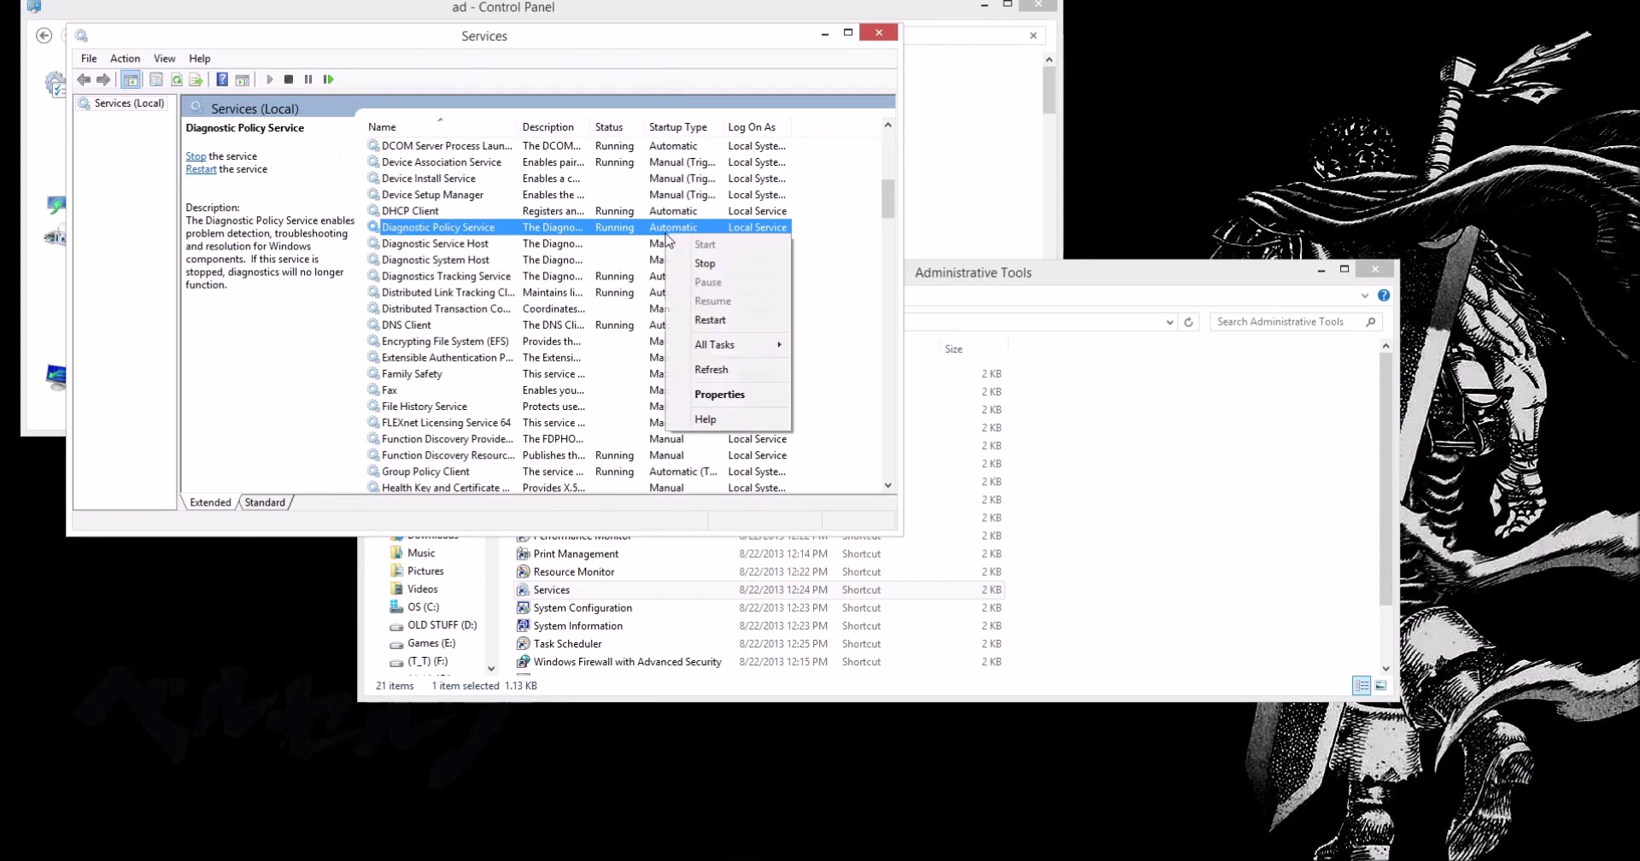
left_click(709, 320)
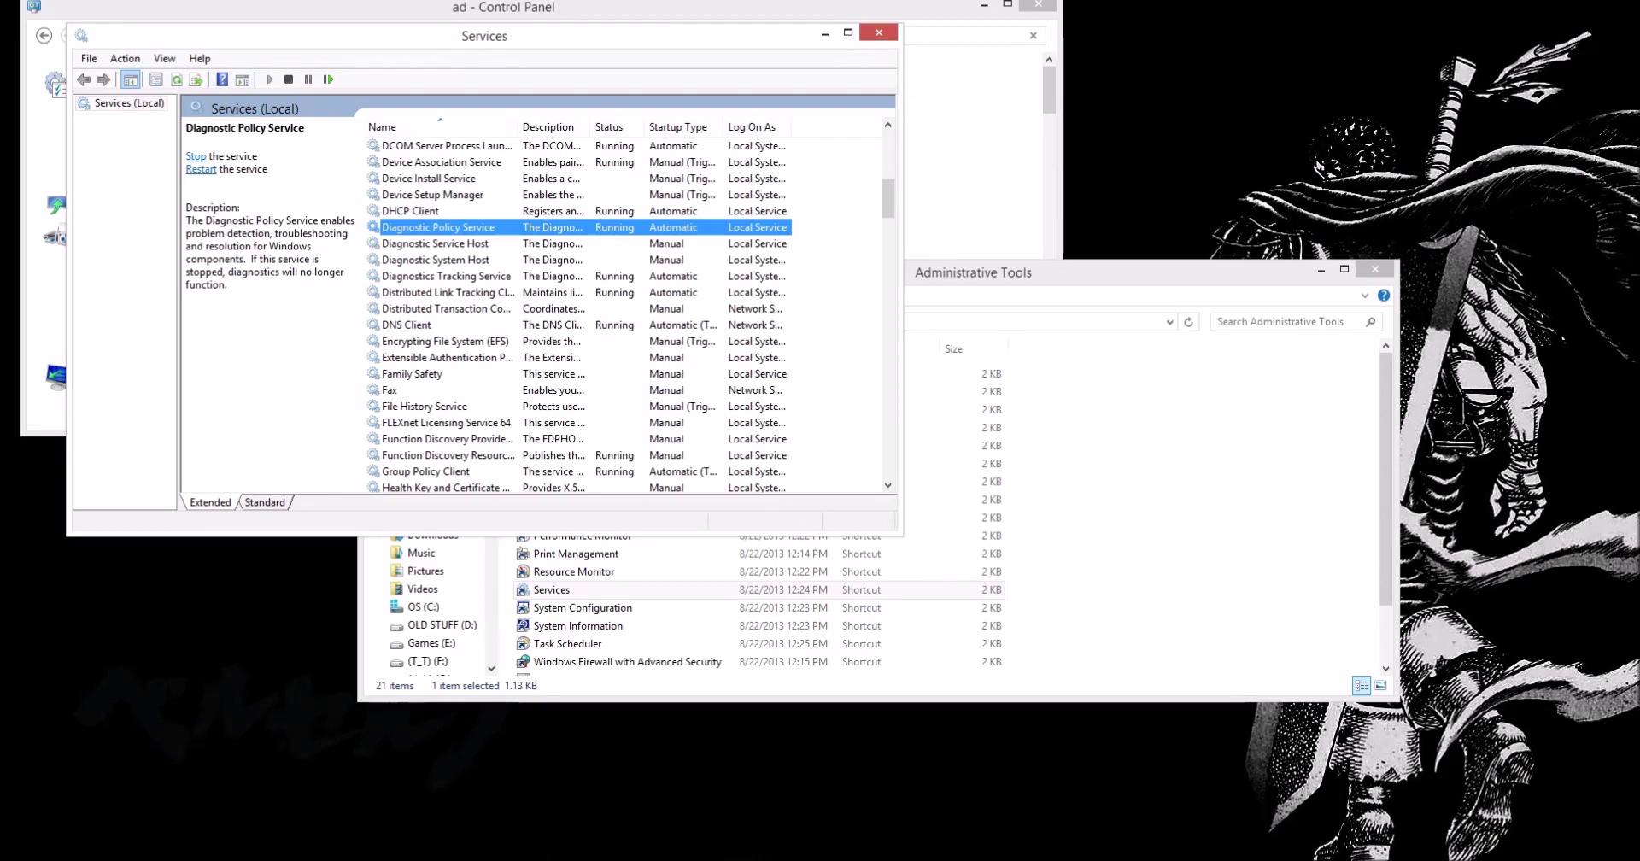
left_click(1443, 171)
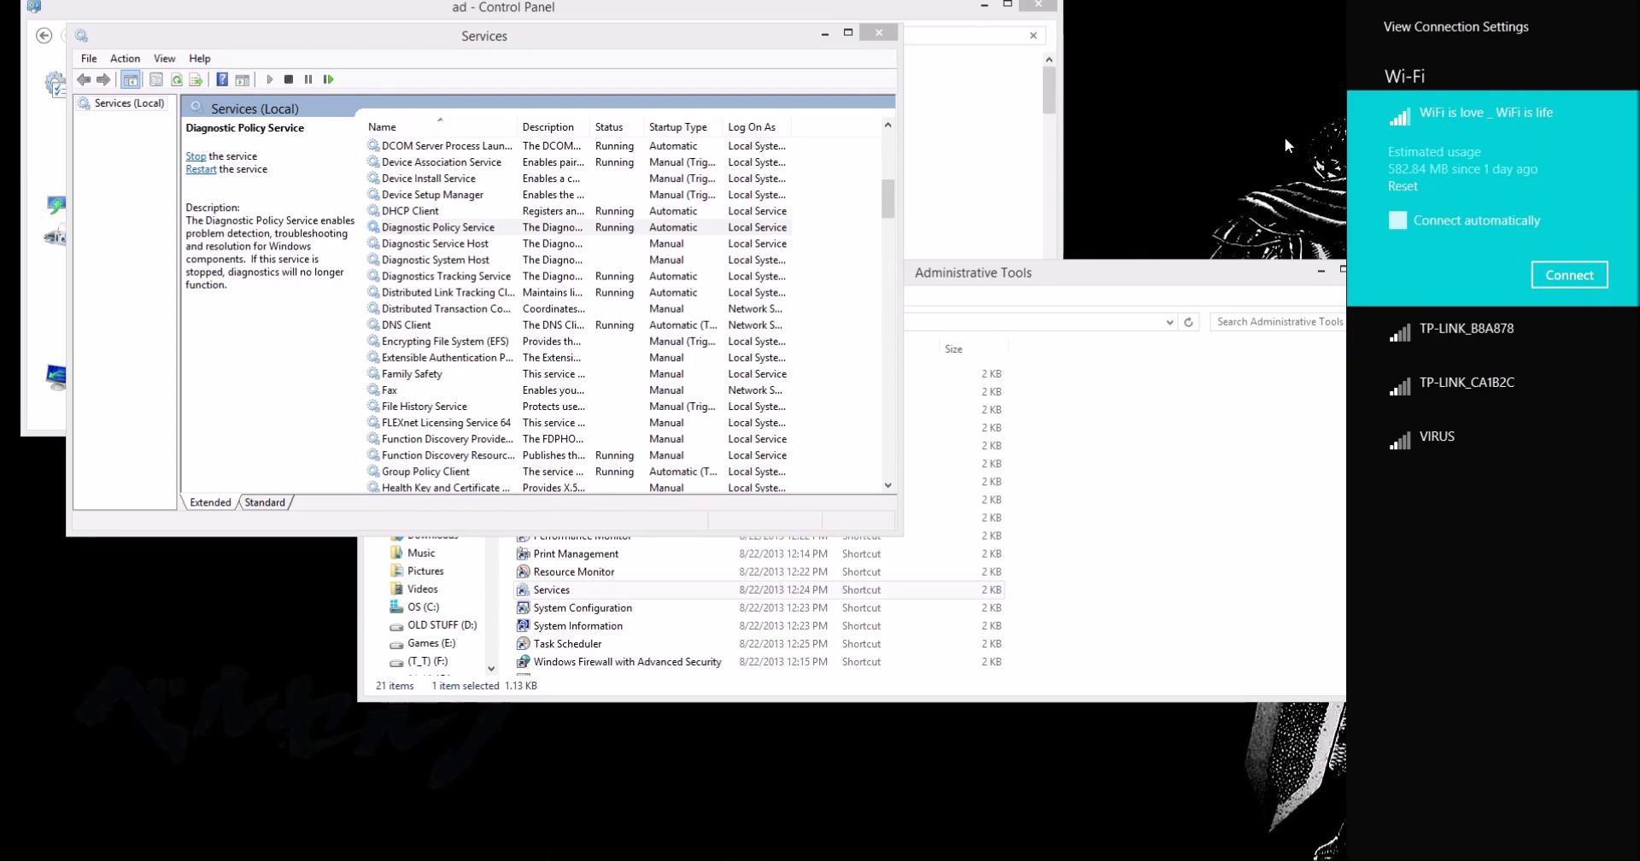
Dismiss the Wi-Fi networks pane so the Services console shows on the desktop.
left_click(1238, 108)
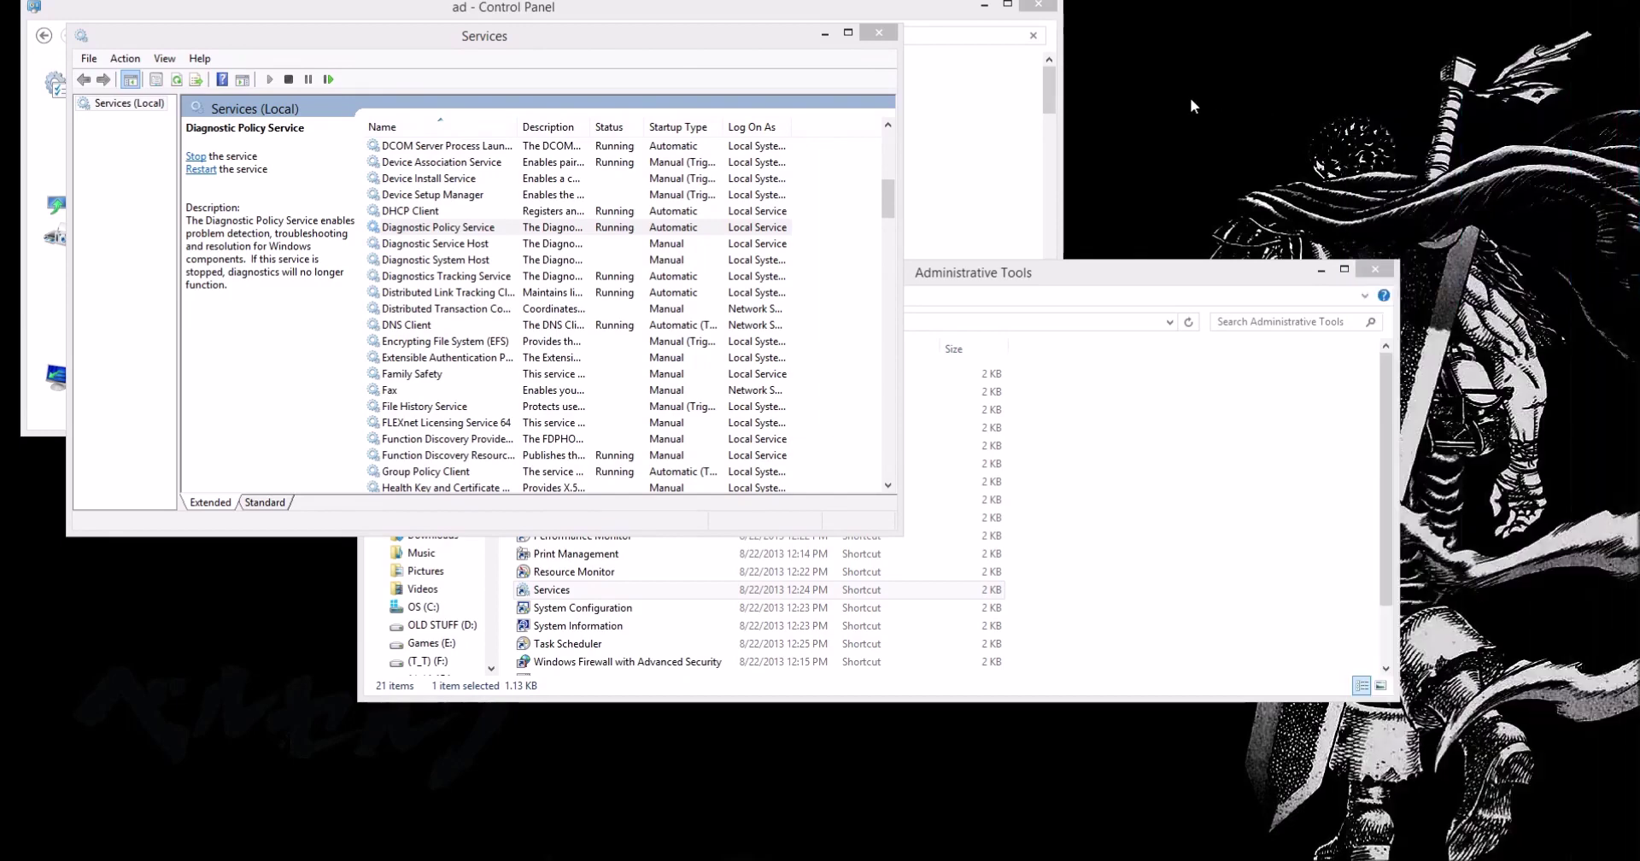